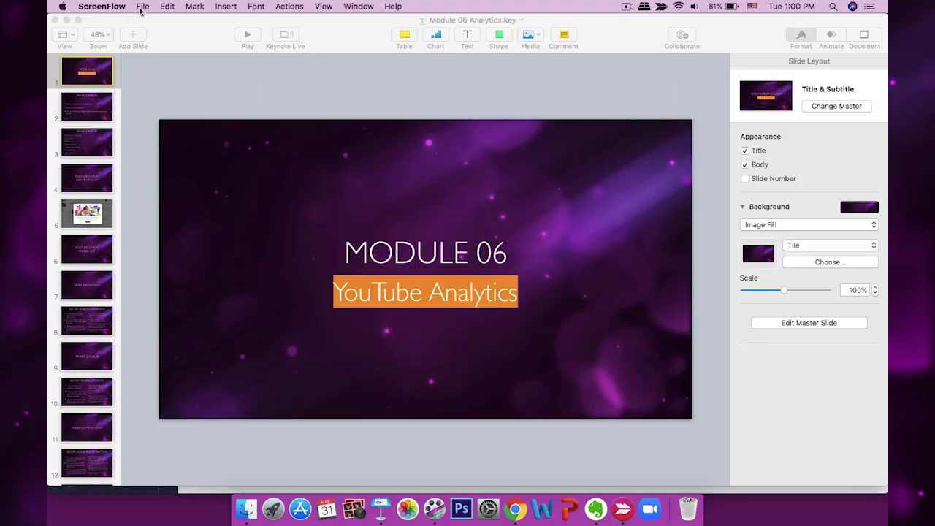
Open the File menu of the 'Module 06 Analytics.key' Keynote deck
left_click(142, 6)
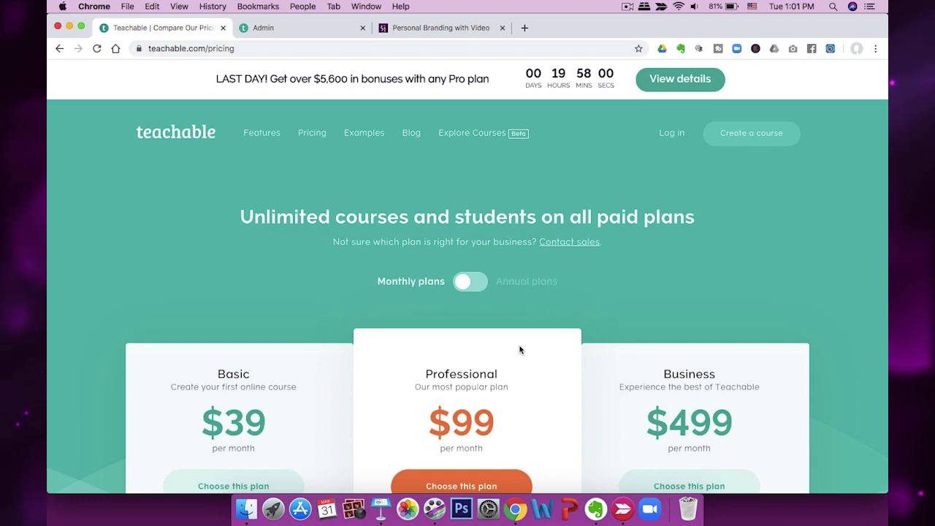
Switch the pricing page to annual billing, showing Basic $29, Professional $79 and Business $399
scroll(520, 344, "down", 2)
scroll(521, 344, "up", 1)
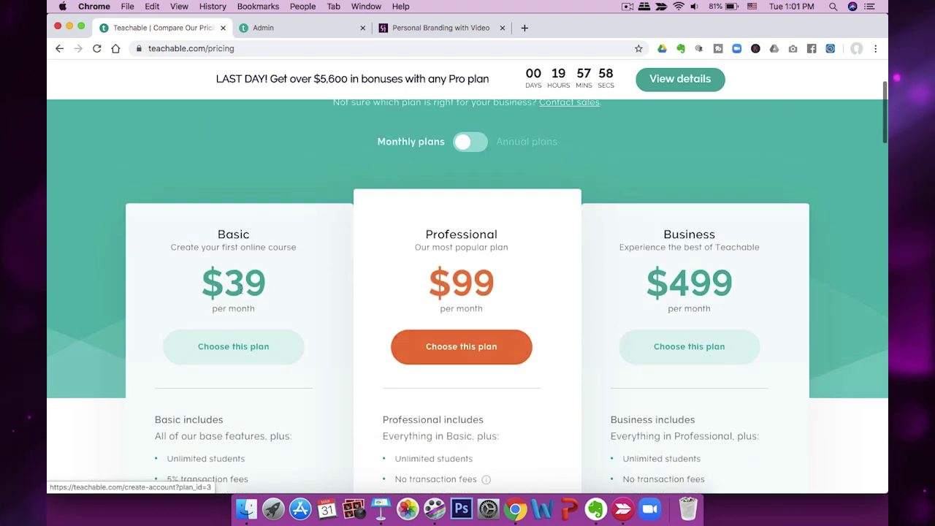
left_click(477, 148)
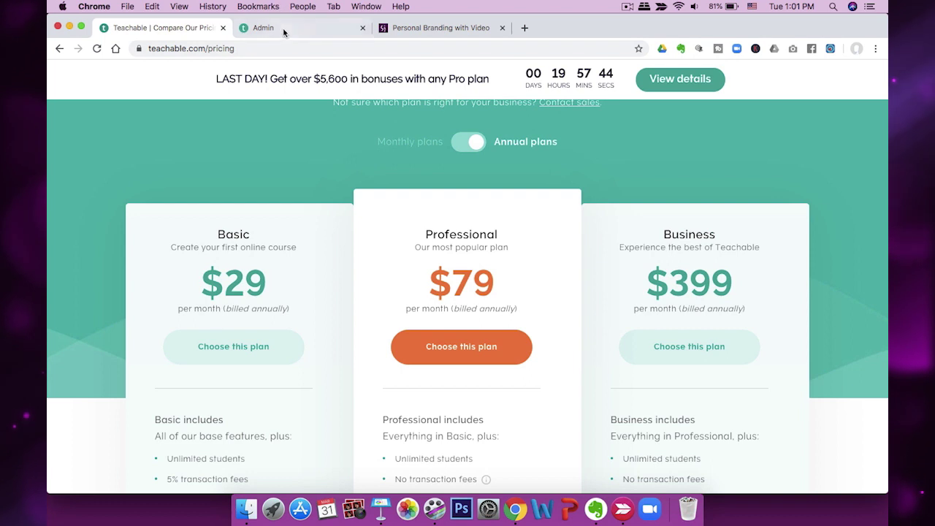
Browse the YouTube Launch Pad curriculum in student view, then return to the admin Information page
left_click(284, 32)
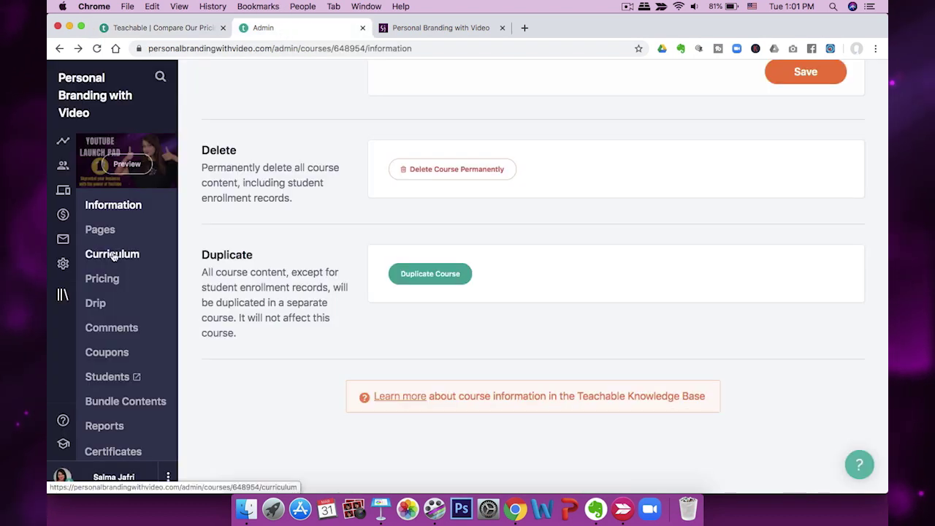
left_click(441, 29)
scroll(472, 214, "up", 15)
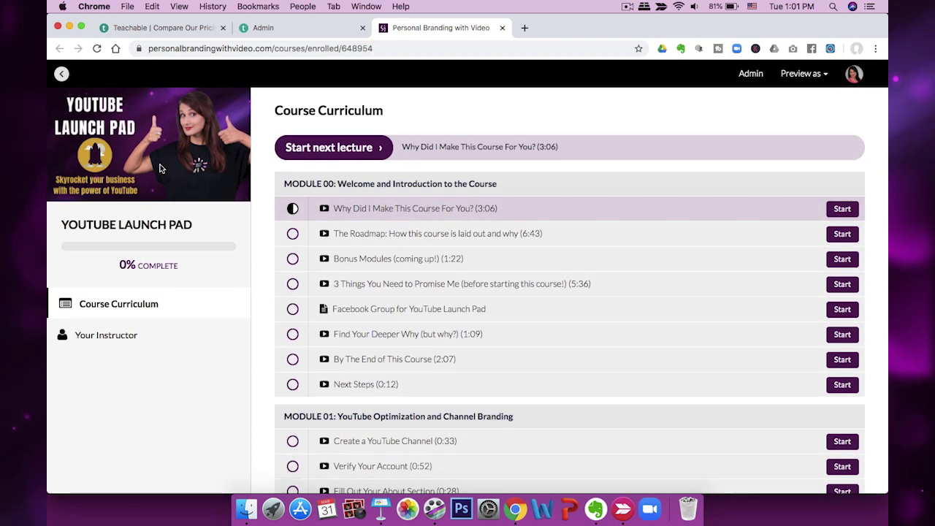
scroll(372, 296, "down", 5)
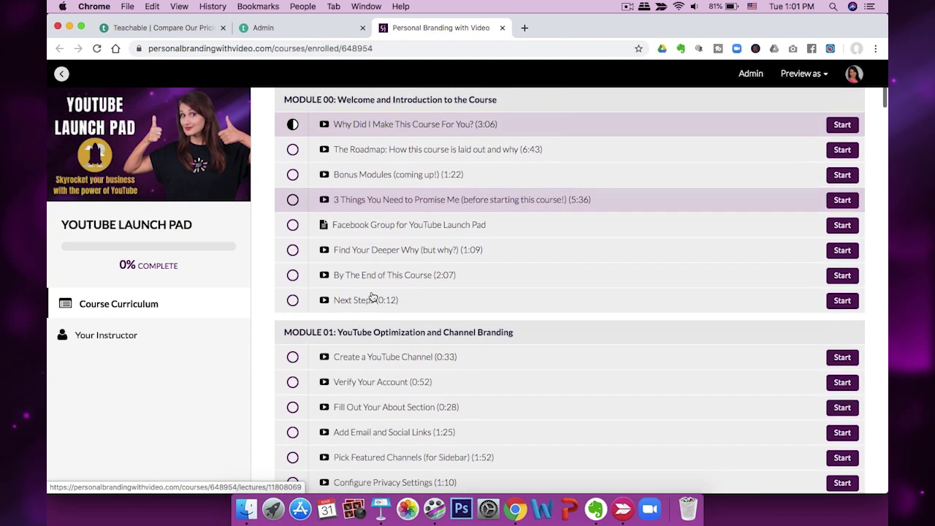
scroll(371, 296, "down", 4)
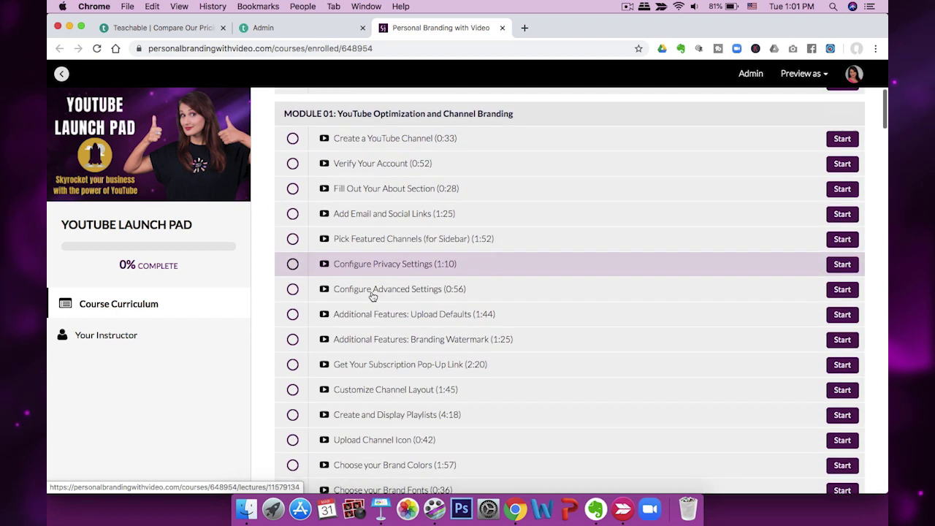
scroll(372, 295, "up", 8)
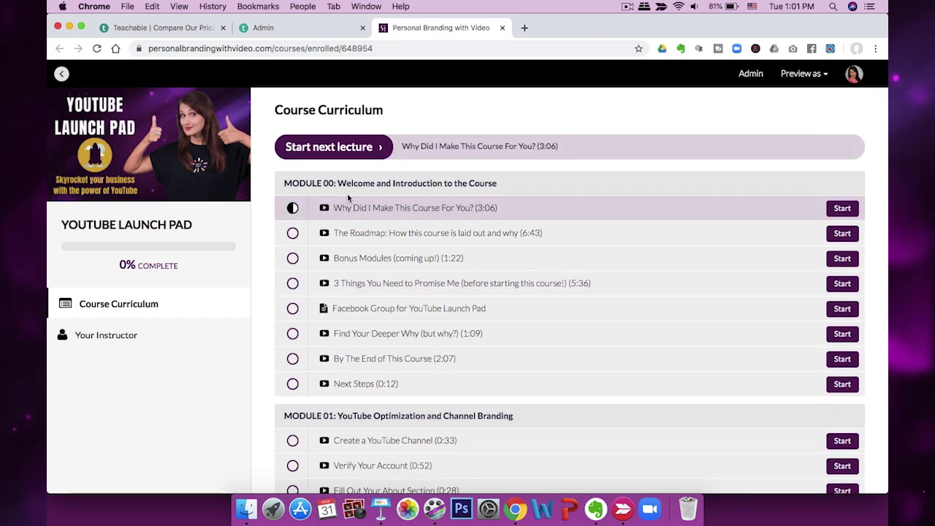
scroll(430, 188, "down", 8)
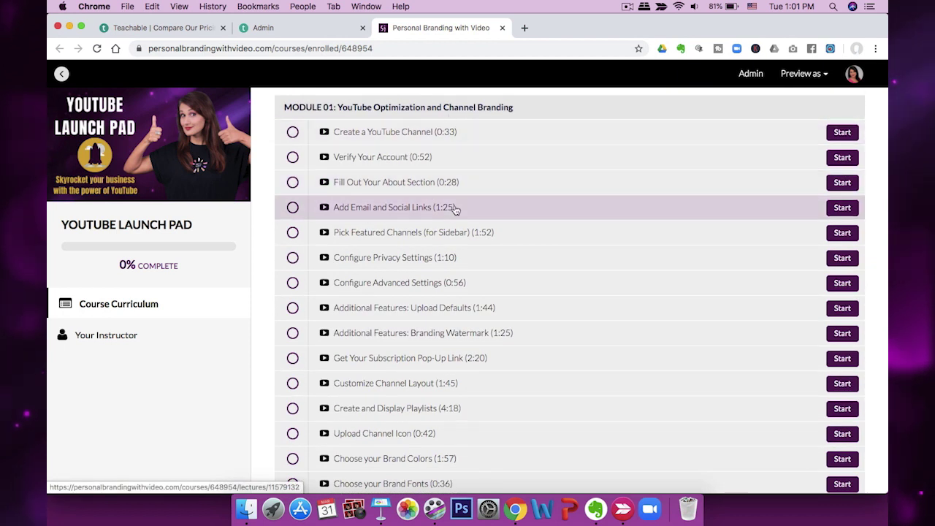
scroll(453, 209, "down", 10)
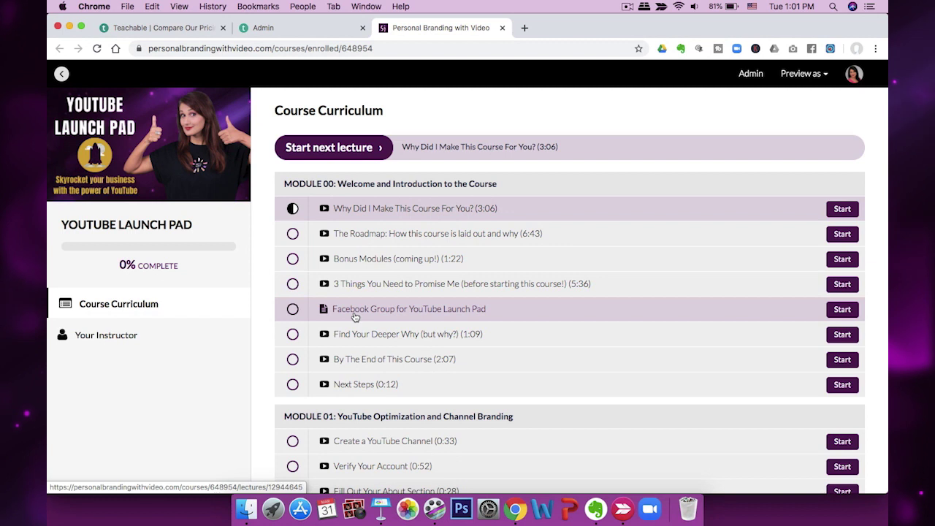
scroll(355, 414, "down", 15)
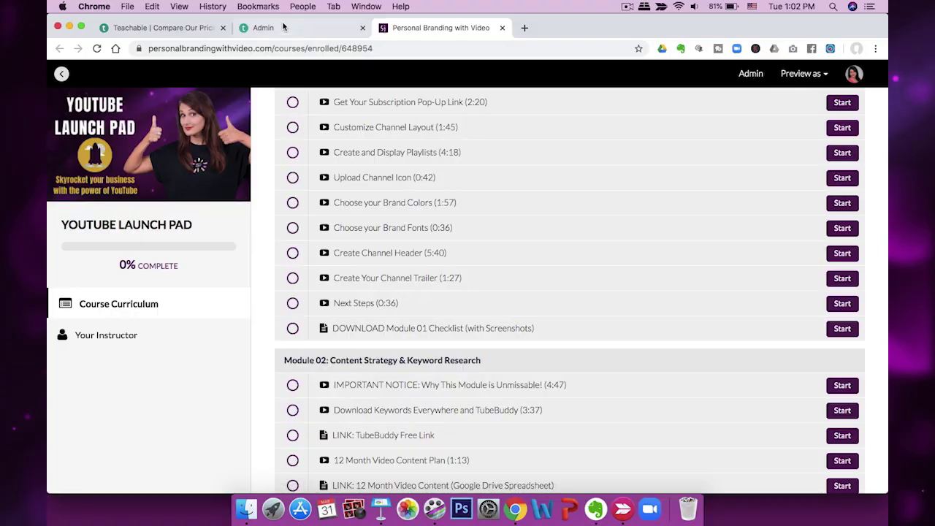
left_click(283, 29)
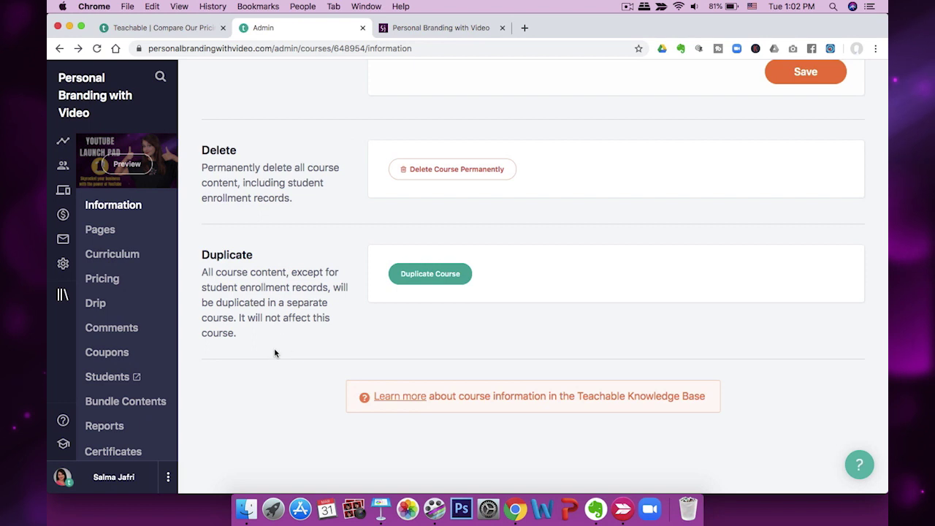
Review the Publish, Details, SEO, Branding and Delete sections, then move '3 Things' below 'Find Your Deeper Why'
scroll(274, 352, "up", 10)
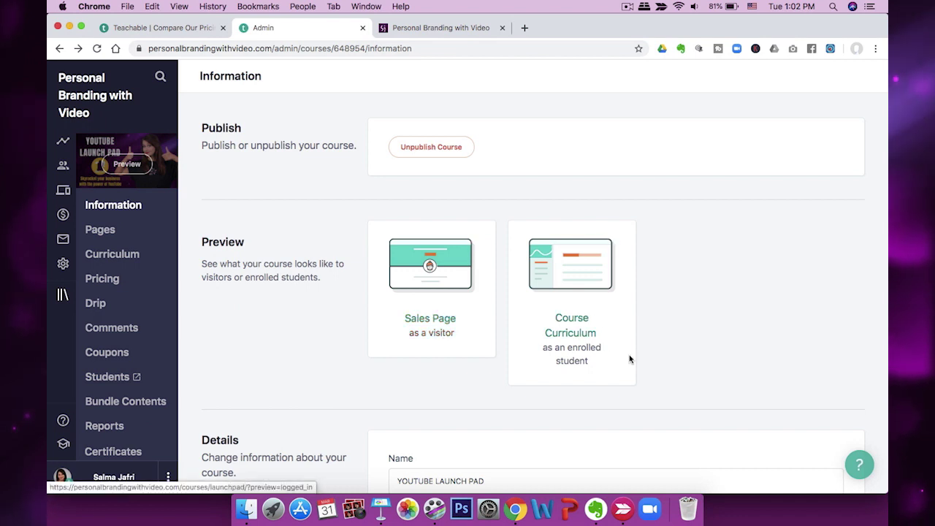
scroll(630, 359, "down", 5)
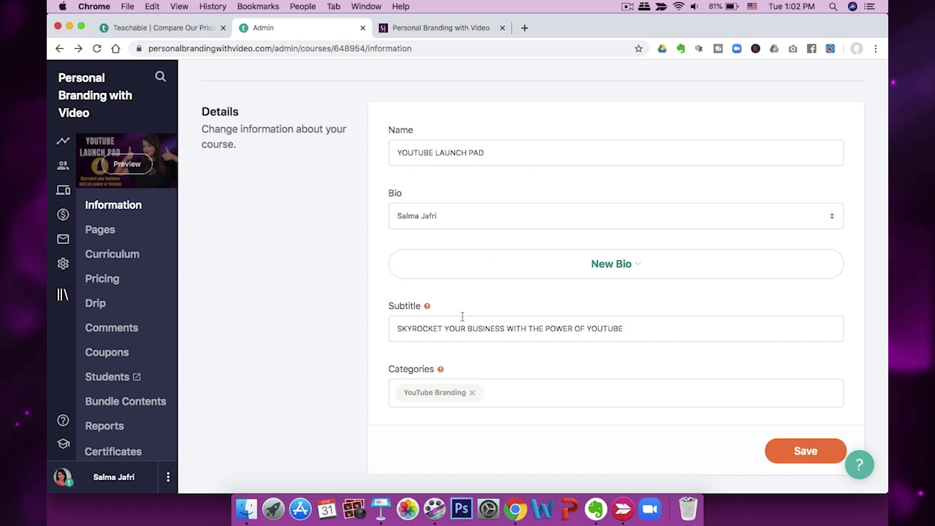
scroll(452, 337, "down", 8)
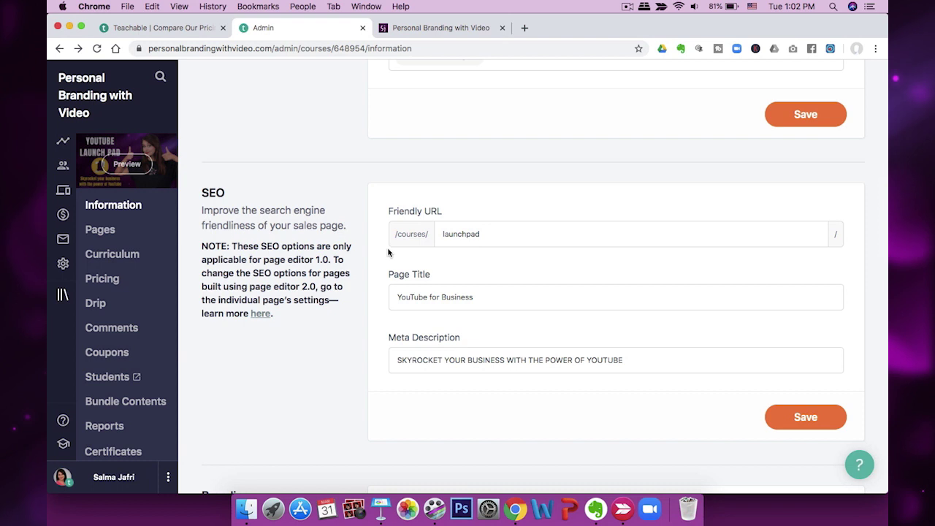
scroll(494, 394, "down", 5)
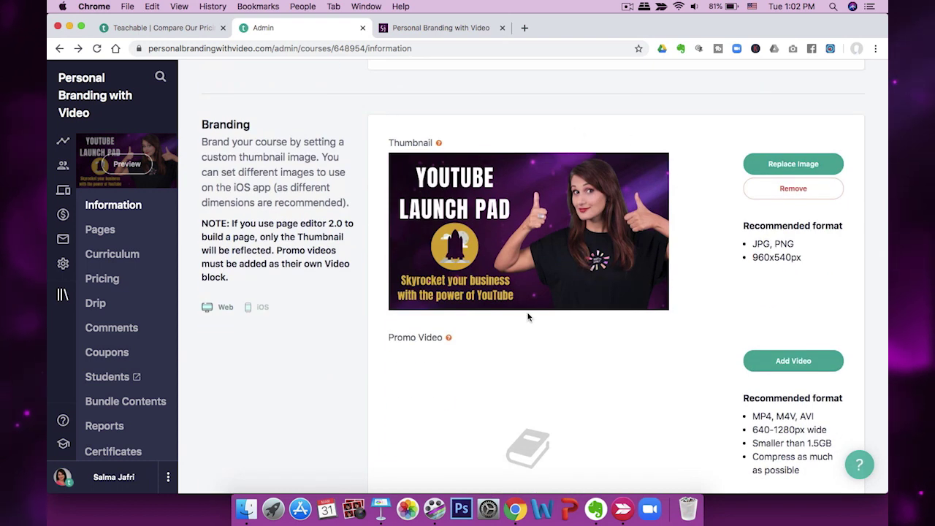
scroll(387, 318, "down", 15)
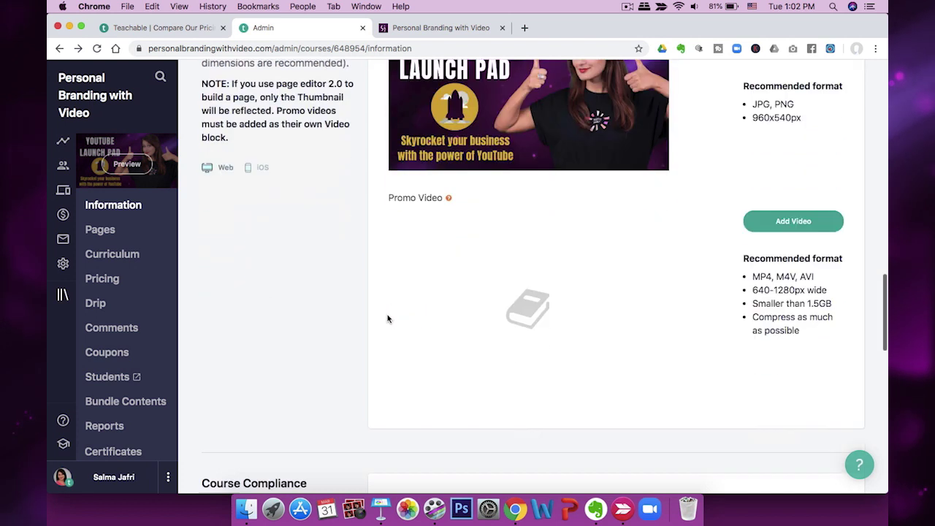
scroll(388, 318, "down", 5)
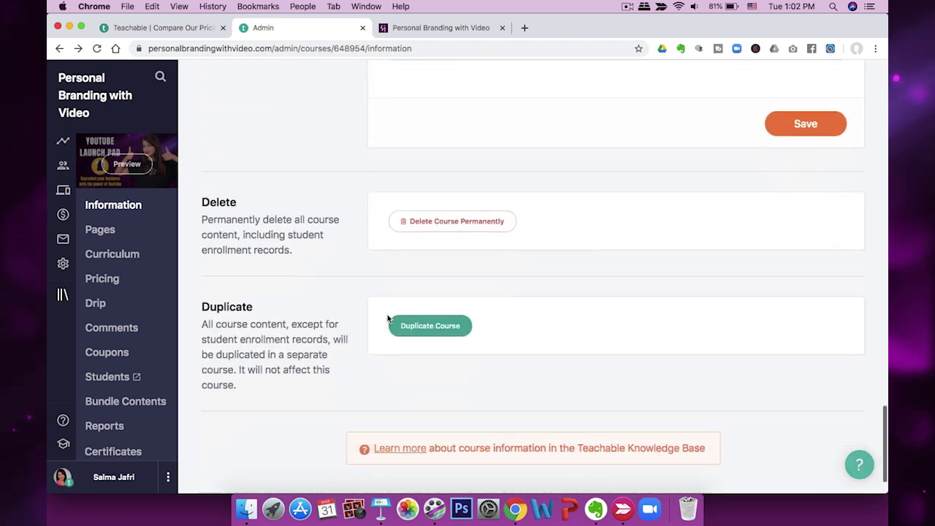
scroll(388, 319, "up", 15)
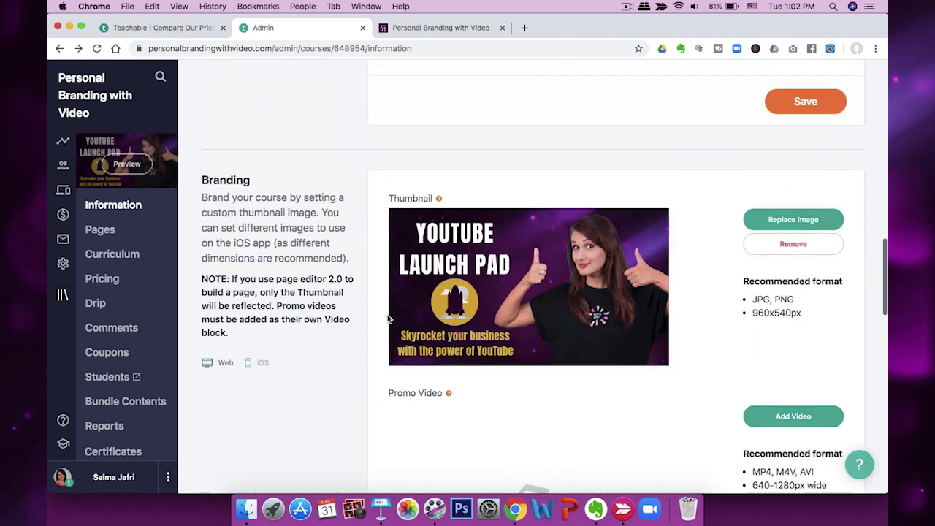
scroll(387, 319, "up", 10)
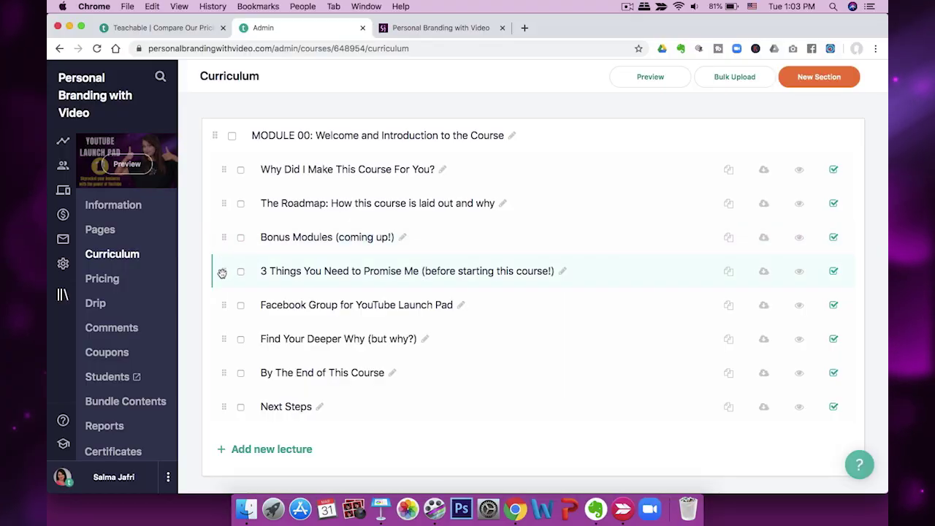
left_click_drag(222, 273, 222, 303)
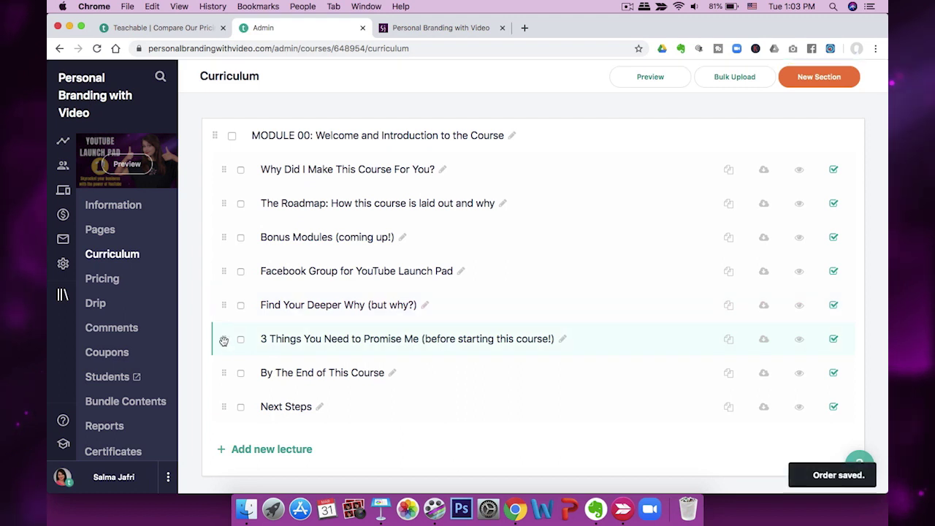
Move the '3 Things' lecture back above 'Find Your Deeper Why' and try reordering MODULE 01
left_click_drag(223, 340, 226, 306)
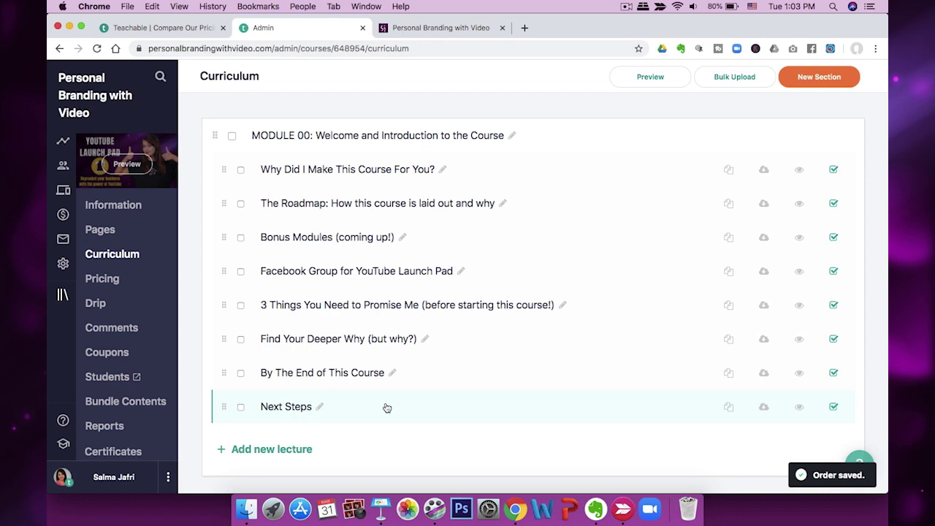
scroll(387, 408, "down", 7)
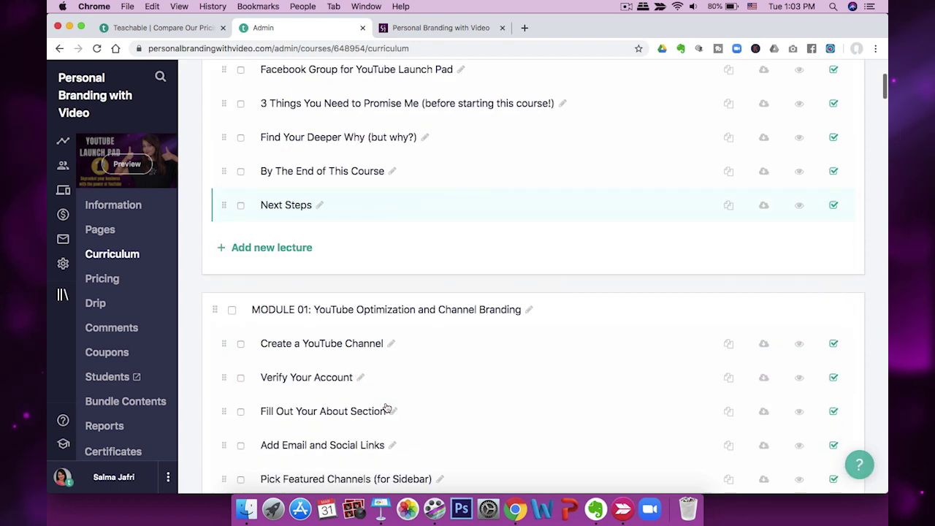
scroll(388, 408, "up", 3)
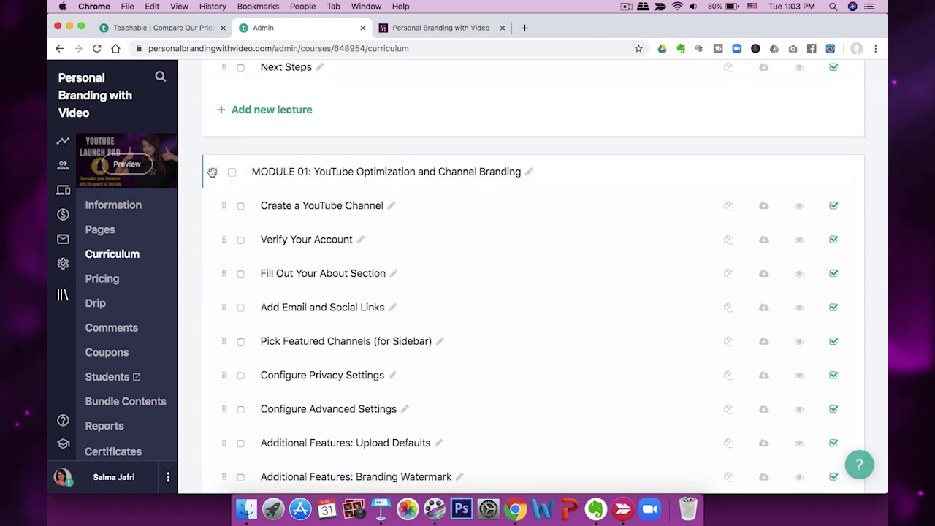
mouse_move(212, 172)
left_mouse_down()
mouse_move(212, 163)
mouse_move(211, 182)
left_mouse_up()
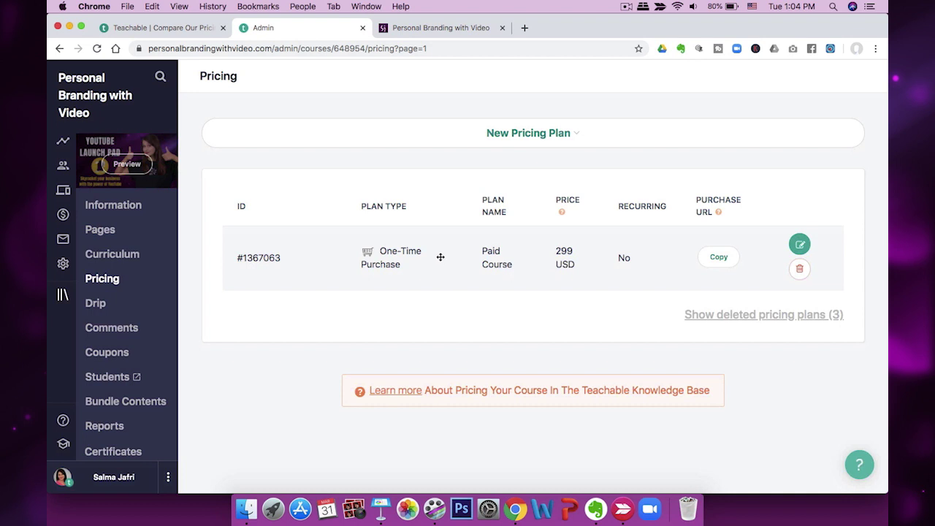
Start a new coupon from the course's Coupons page to view its scope options
left_click(107, 354)
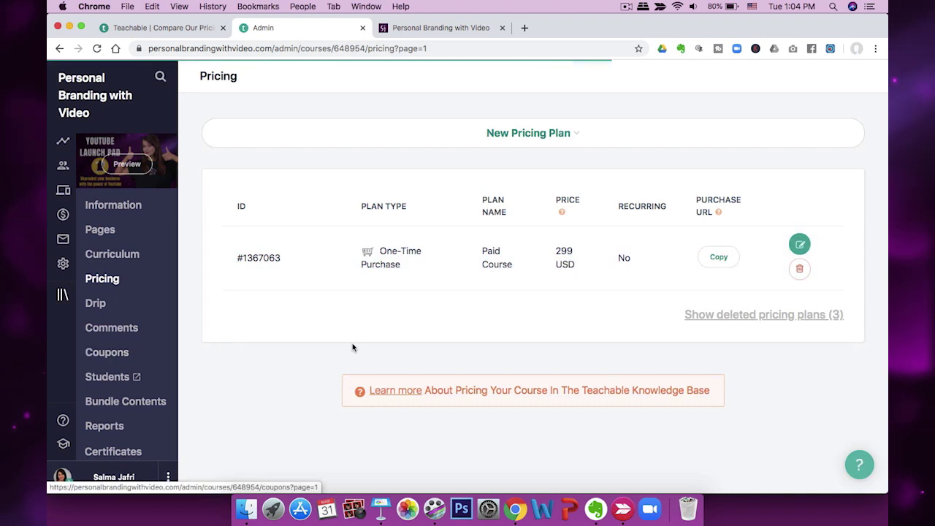
left_click(531, 135)
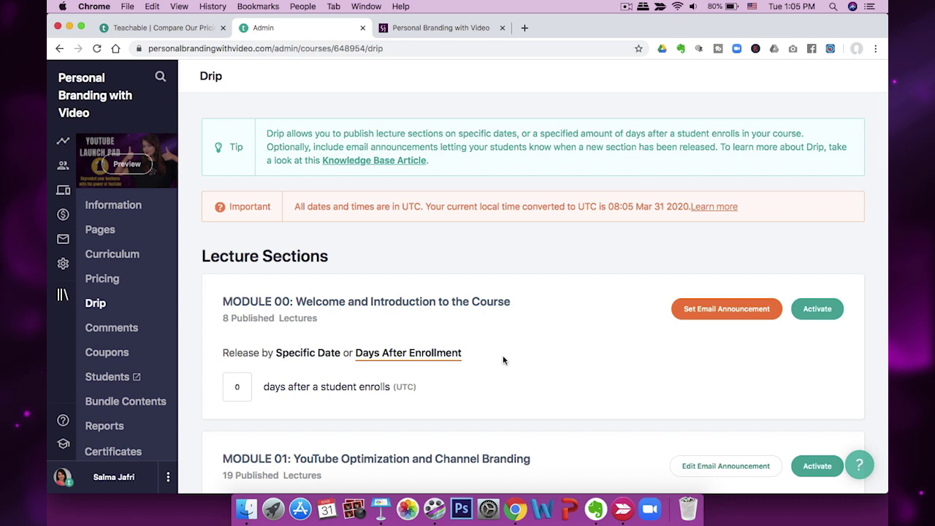
scroll(501, 358, "down", 3)
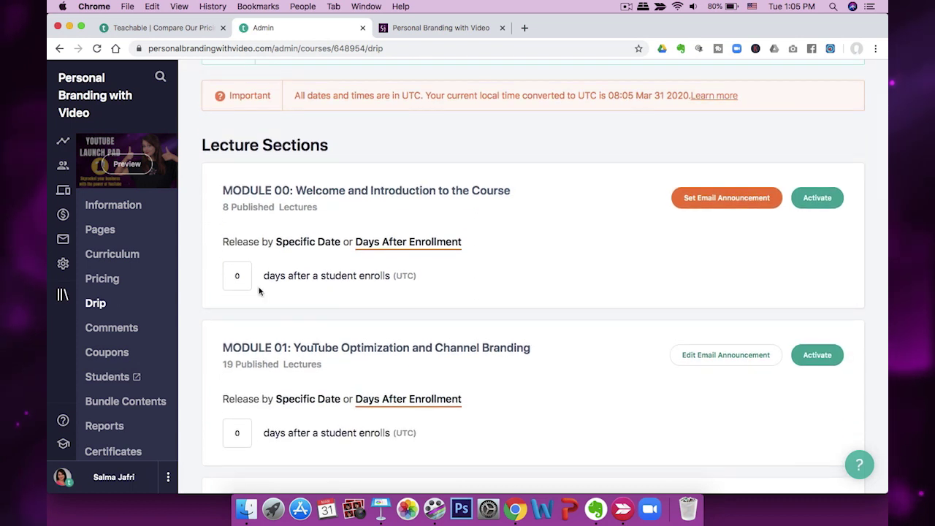